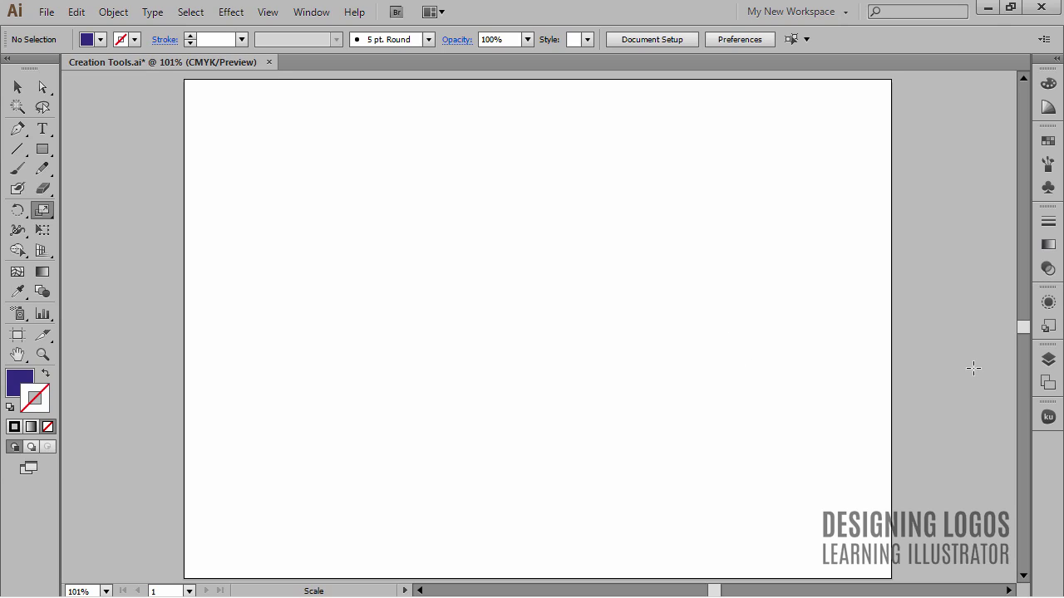
# Open the Layers panel to list Layer 1 and its three paths.
pyautogui.click(1048, 359)
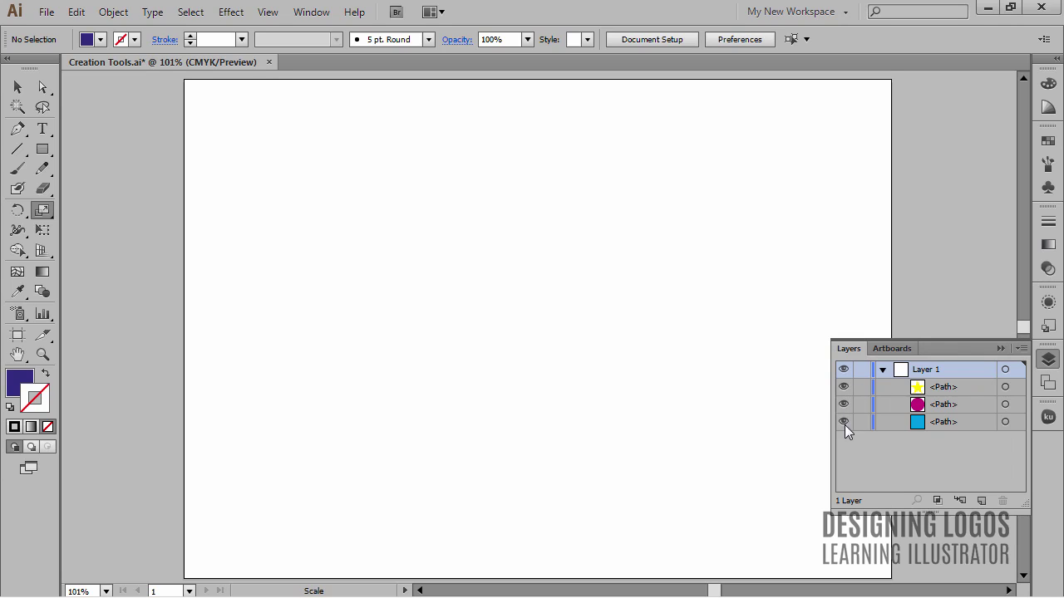
# Turn the square, circle and star paths visible, then copy the yellow star.
pyautogui.click(1001, 348)
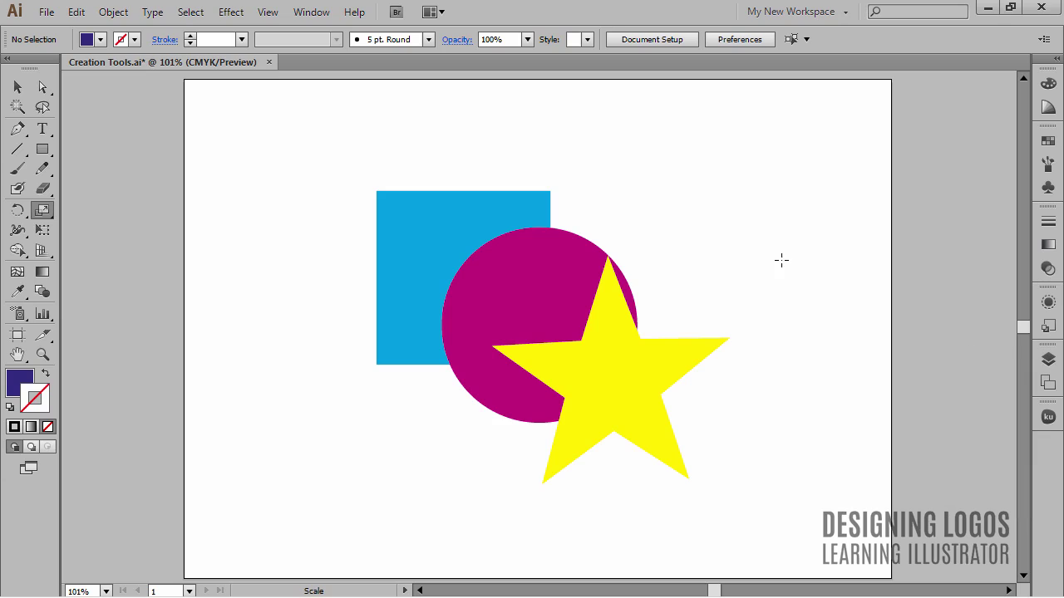
pyautogui.press('ctrl')
pyautogui.keyDown('ctrl'); pyautogui.click(679, 367); pyautogui.keyUp('ctrl')
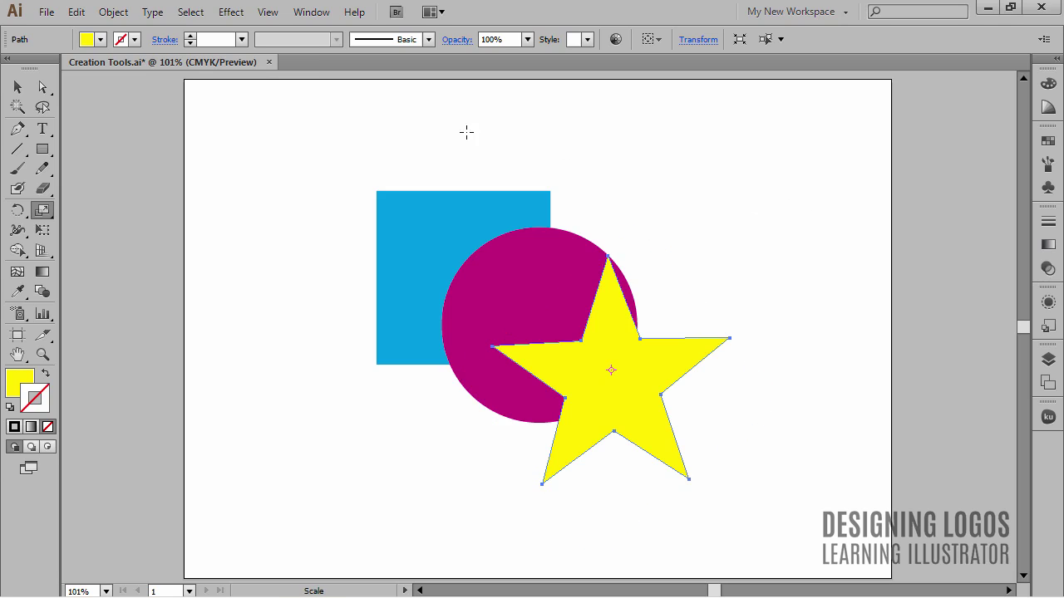
pyautogui.click(75, 12)
pyautogui.click(97, 96)
# Paste a star copy in front, shift it left over the circle, and fill it dark purple.
pyautogui.click(77, 14)
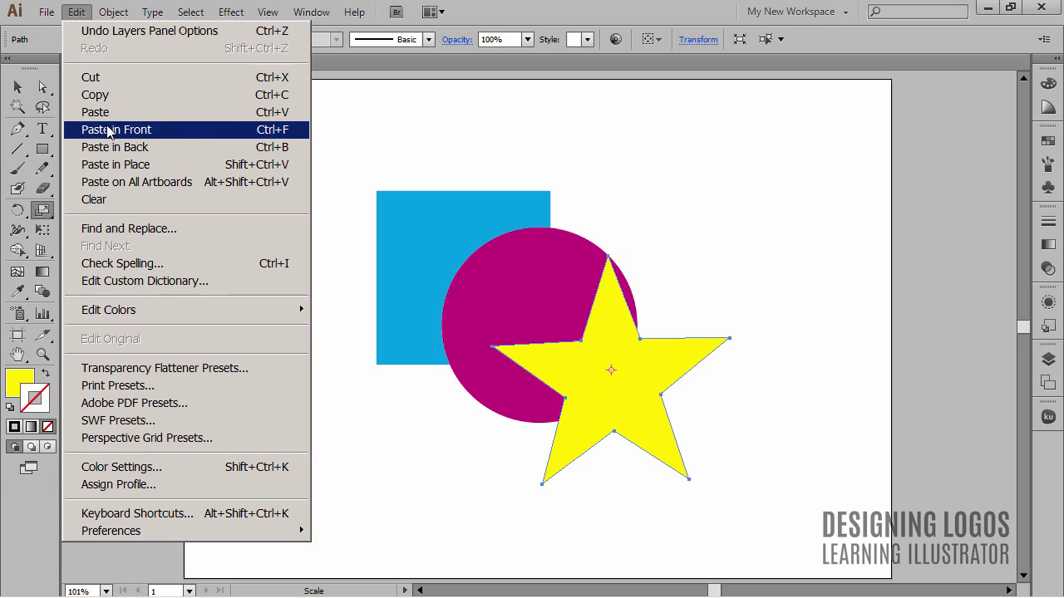
pyautogui.click(286, 135)
pyautogui.moveTo(673, 373); pyautogui.dragTo(558, 374)
pyautogui.click(99, 39)
pyautogui.click(104, 67)
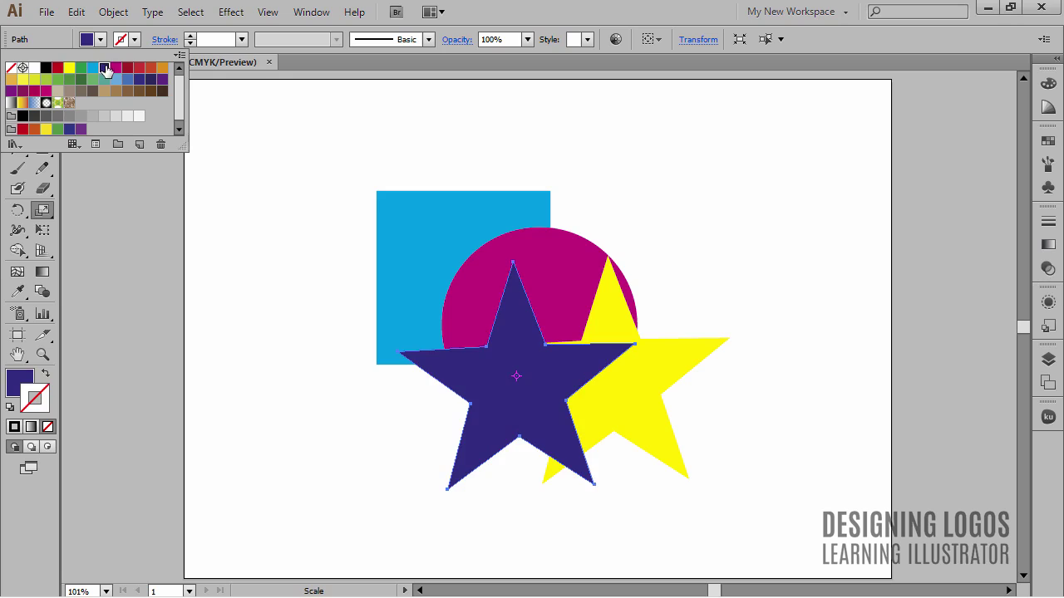
pyautogui.click(735, 354)
pyautogui.click(715, 352)
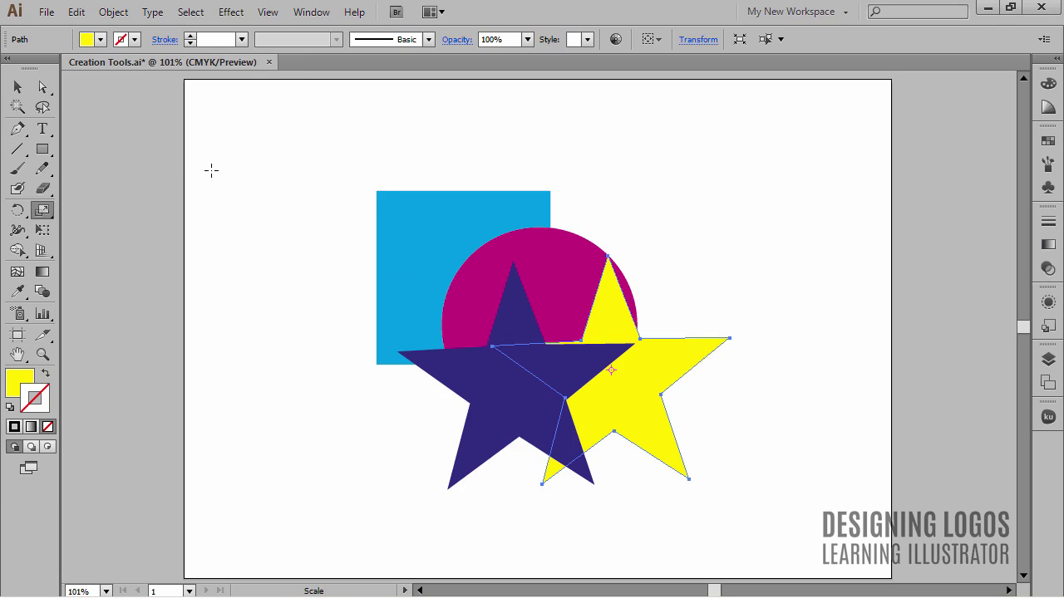
pyautogui.click(75, 11)
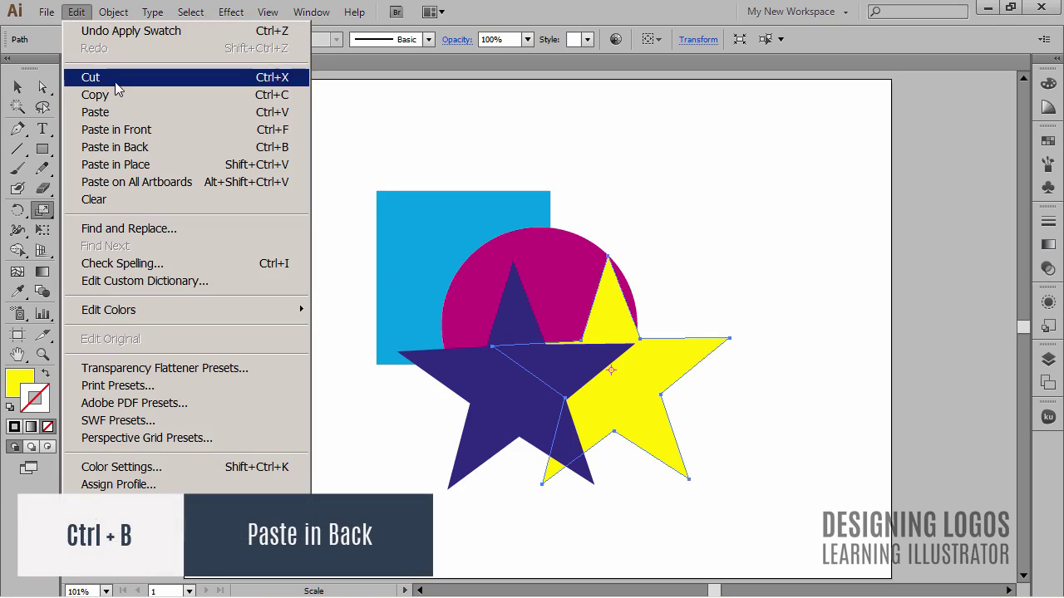
# Paste another star copy behind, then delete it together with the purple star.
pyautogui.click(279, 149)
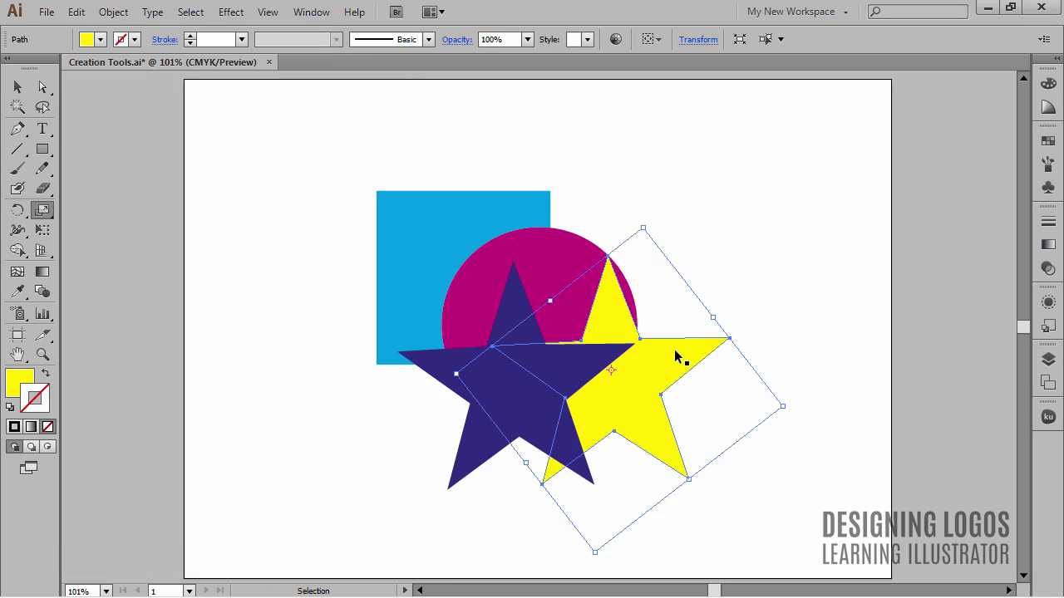
pyautogui.moveTo(675, 357); pyautogui.dragTo(696, 302)
pyautogui.press('s')
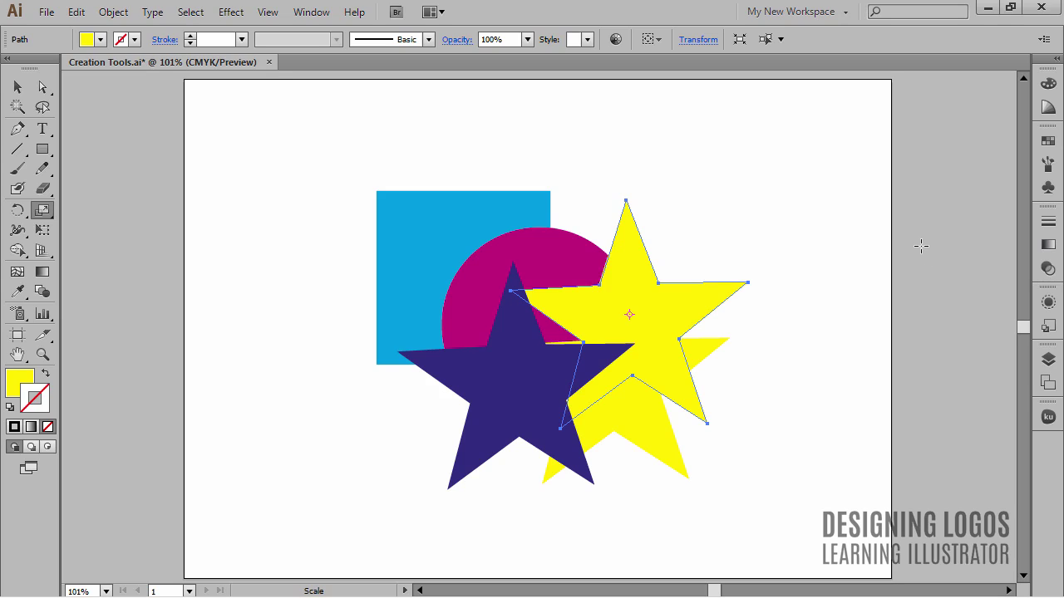
pyautogui.press('ctrl')
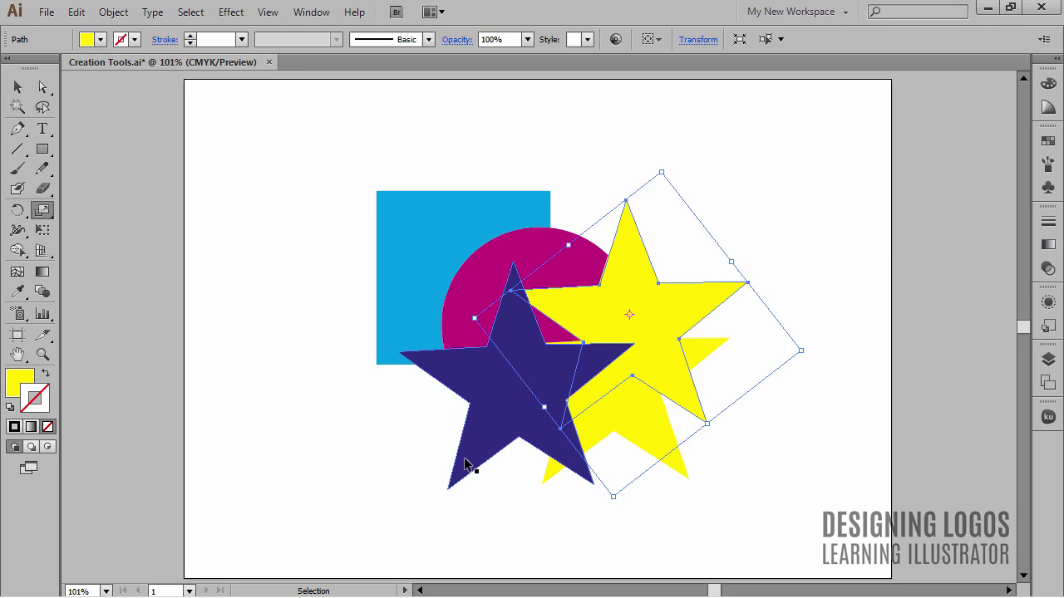
pyautogui.keyDown('ctrl'); pyautogui.keyDown('shift'); pyautogui.click(484, 414); pyautogui.keyUp('shift'); pyautogui.keyUp('ctrl')
pyautogui.press('Delete')
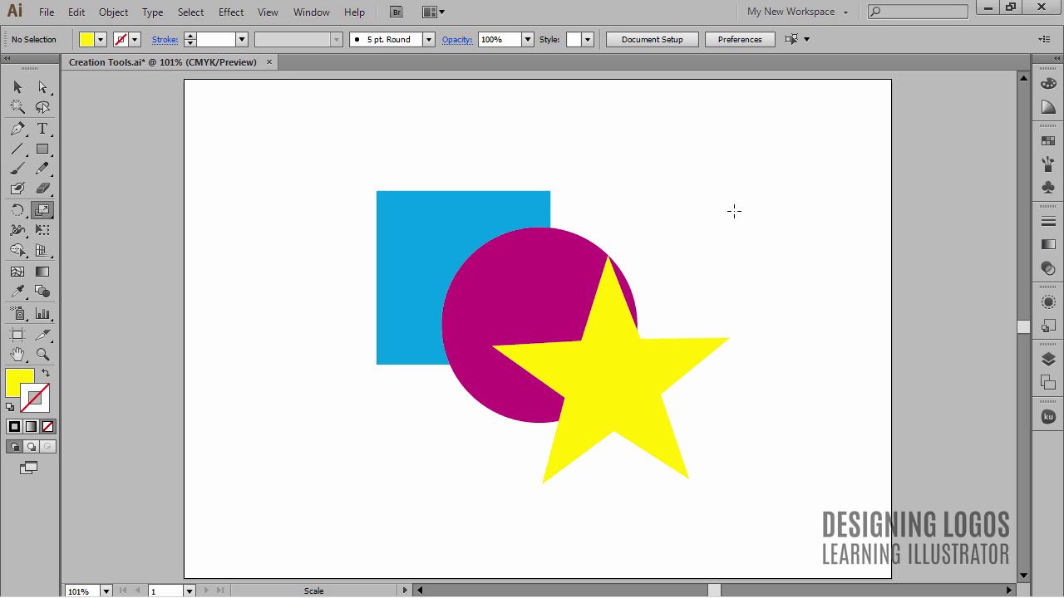
pyautogui.keyDown('ctrl'); pyautogui.click(690, 372); pyautogui.keyUp('ctrl')
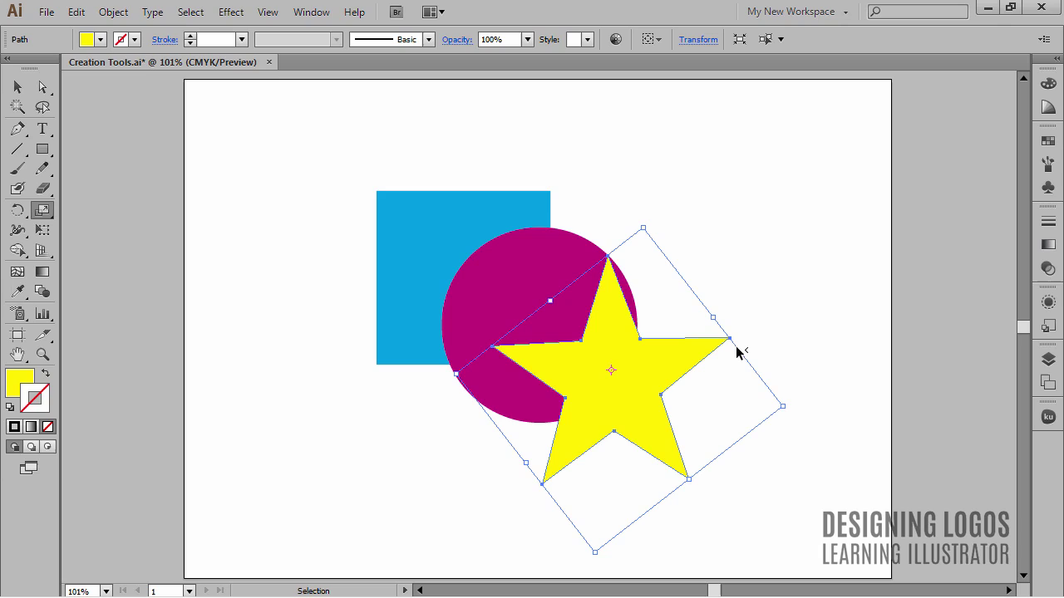
pyautogui.keyDown('ctrl'); pyautogui.click(558, 239); pyautogui.keyUp('ctrl')
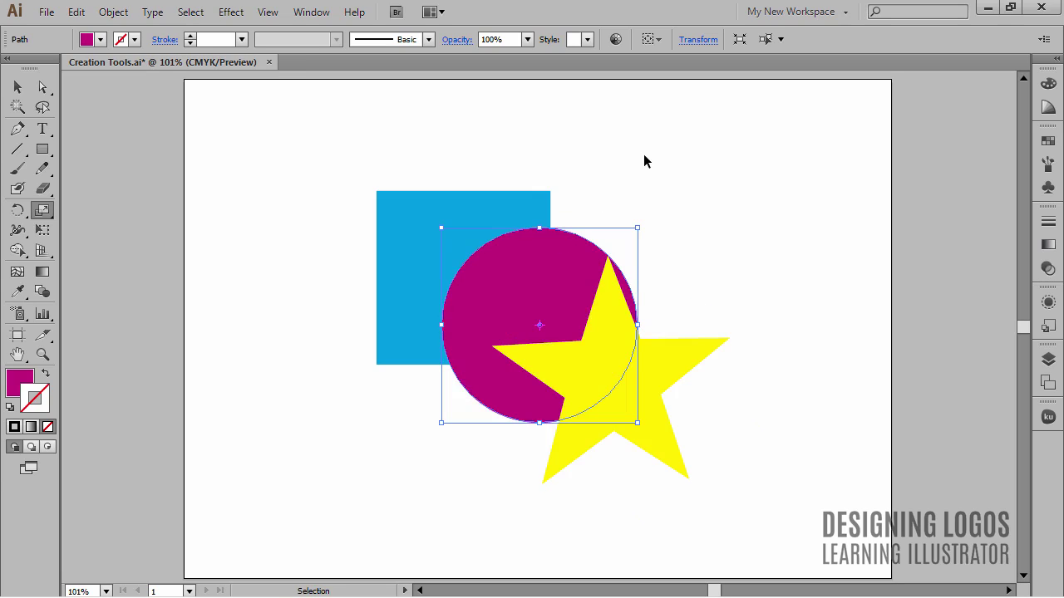
pyautogui.hotkey('ctrl', 'alt', ']')
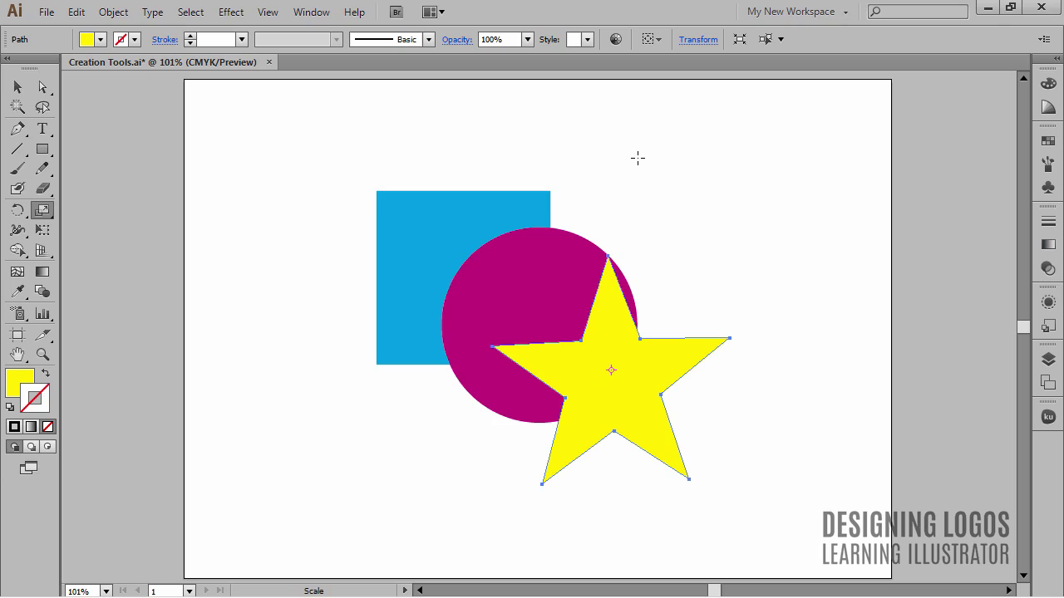
pyautogui.moveTo(637, 158); pyautogui.dragTo(637, 158)
pyautogui.press('v')
pyautogui.click(638, 163)
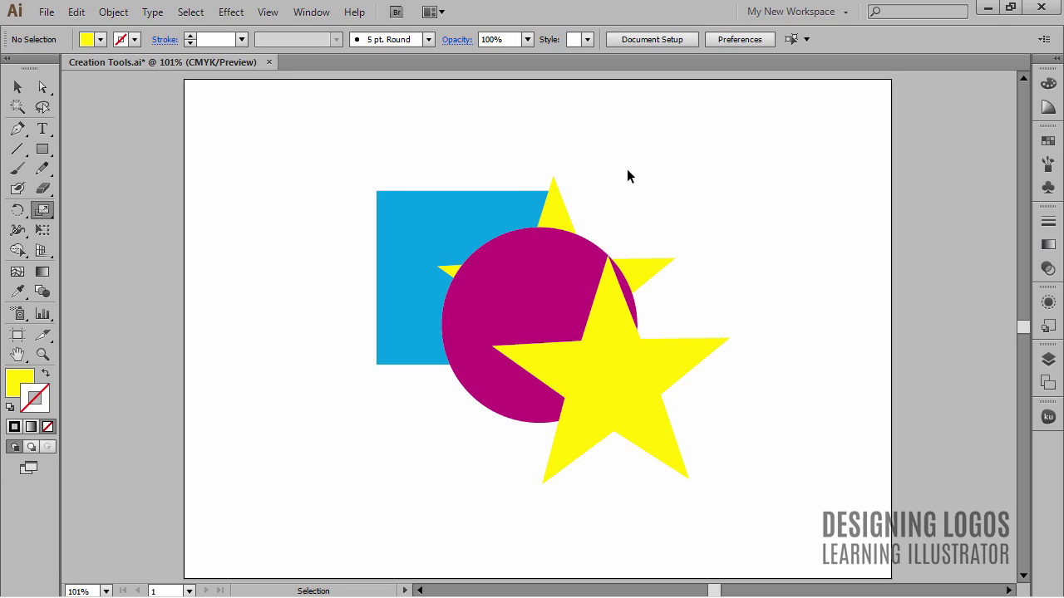
pyautogui.click(564, 210)
pyautogui.press('s')
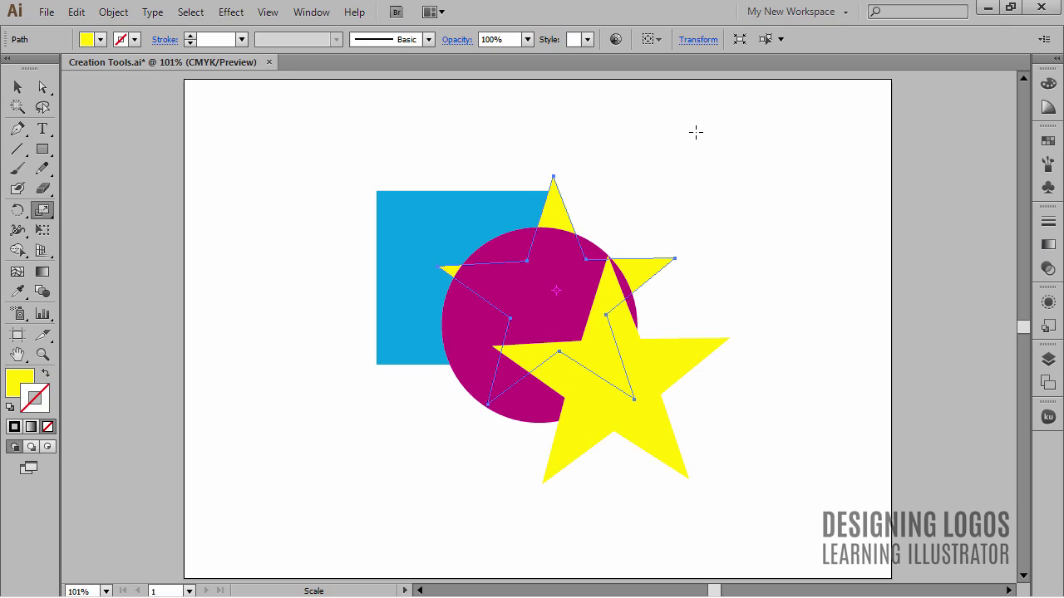
pyautogui.press('Delete')
pyautogui.press('v')
pyautogui.click(410, 199)
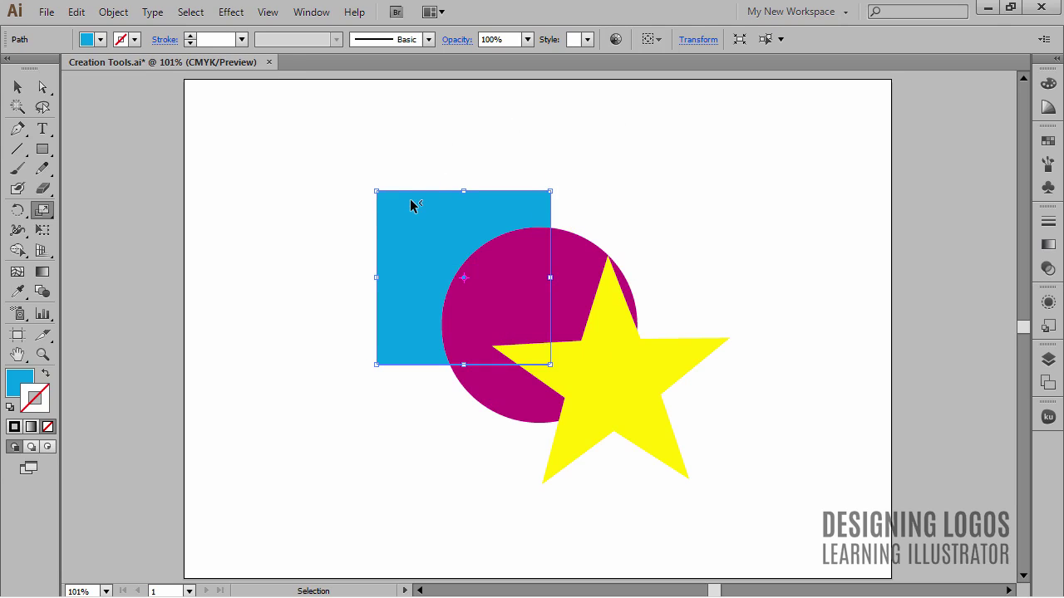
# Drag the yellow star up and left onto the centre of the magenta circle.
pyautogui.click(611, 370)
pyautogui.press('s')
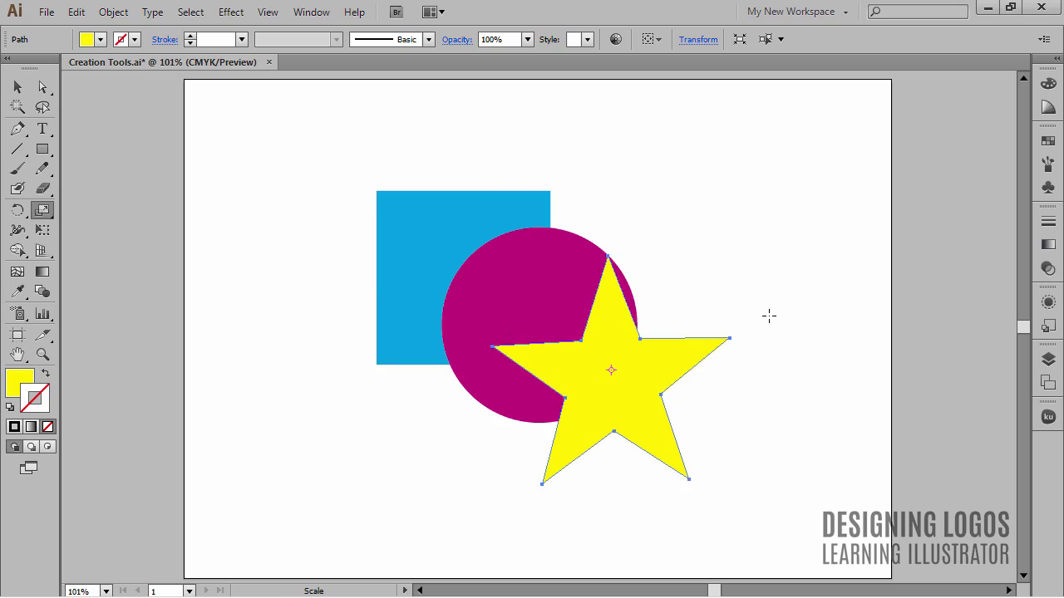
pyautogui.moveTo(761, 316); pyautogui.dragTo(761, 316)
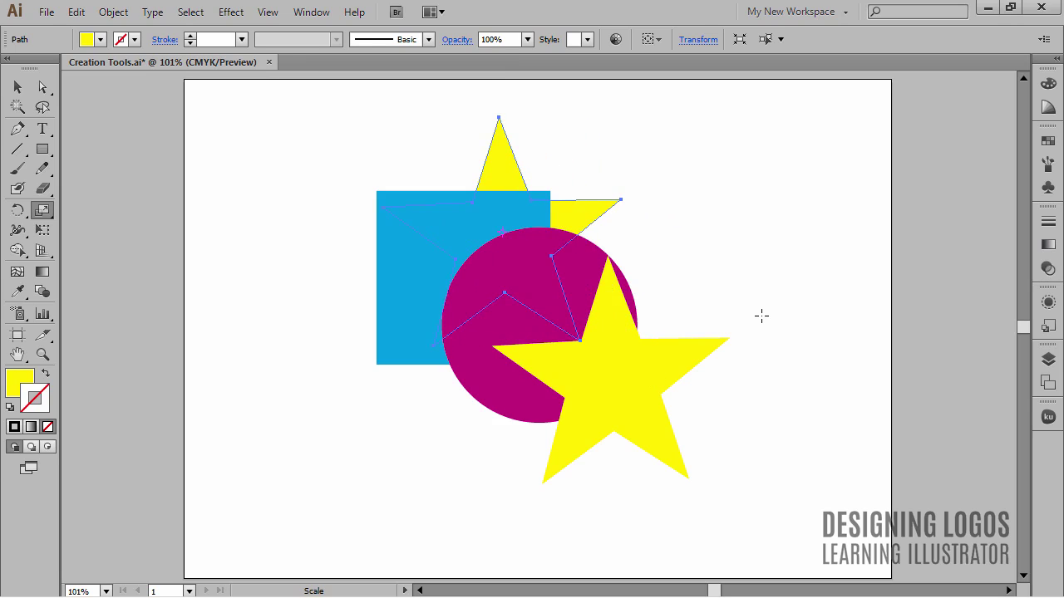
pyautogui.press('Escape')
pyautogui.press('ctrl')
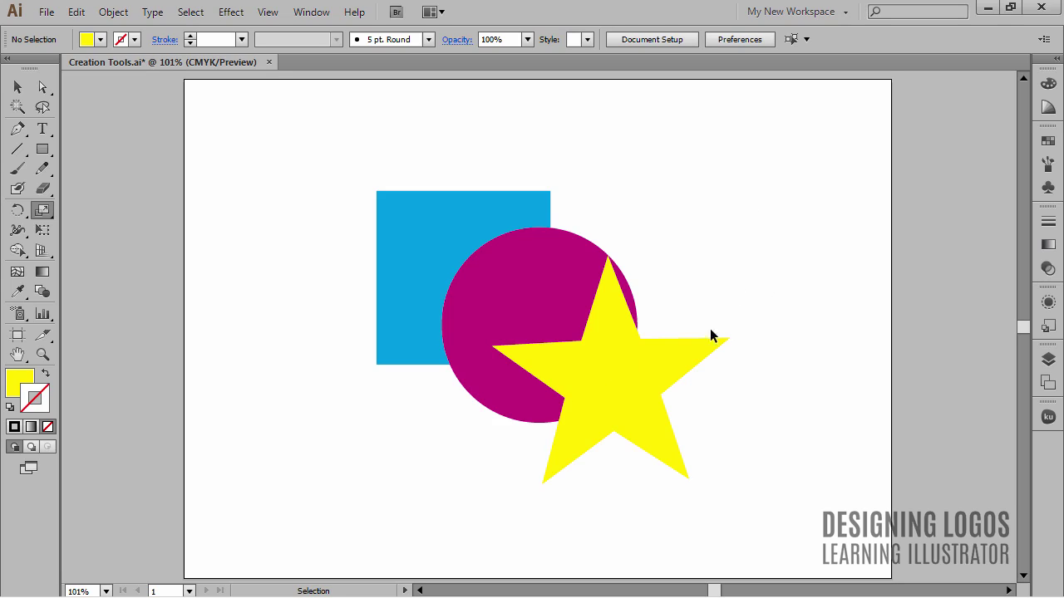
pyautogui.keyDown('ctrl'); pyautogui.click(686, 359); pyautogui.keyUp('ctrl')
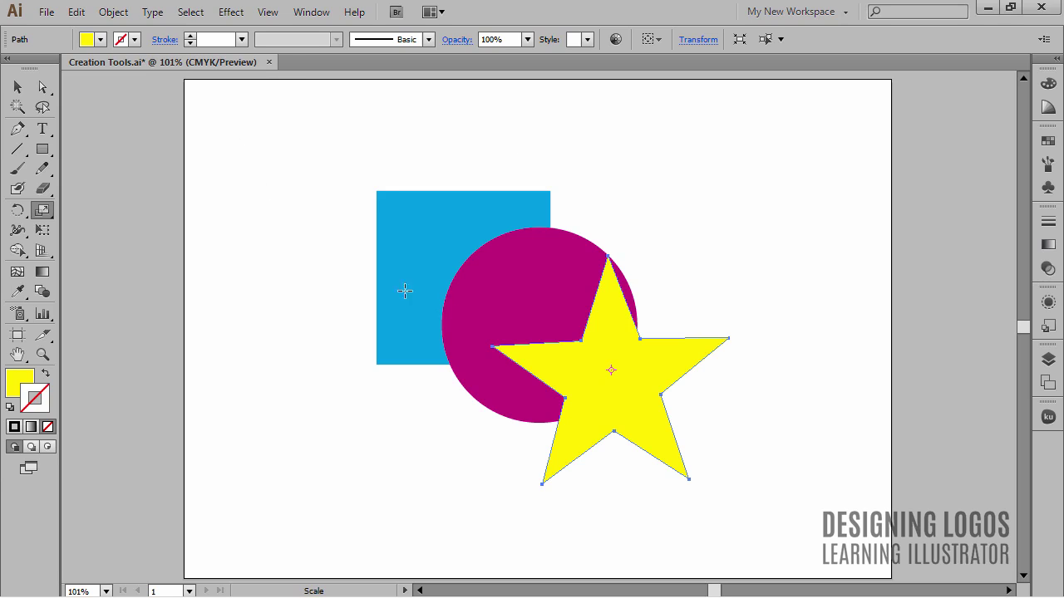
pyautogui.press('ctrl')
pyautogui.moveTo(607, 329); pyautogui.dragTo(533, 243)
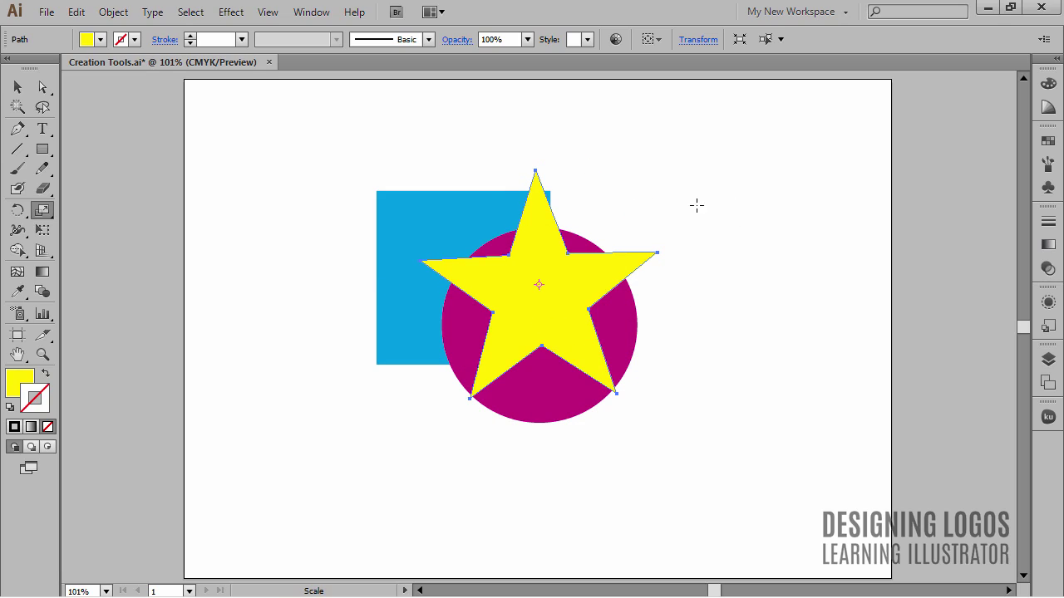
# Send the yellow star to back with Object > Arrange, then deselect it.
pyautogui.click(113, 12)
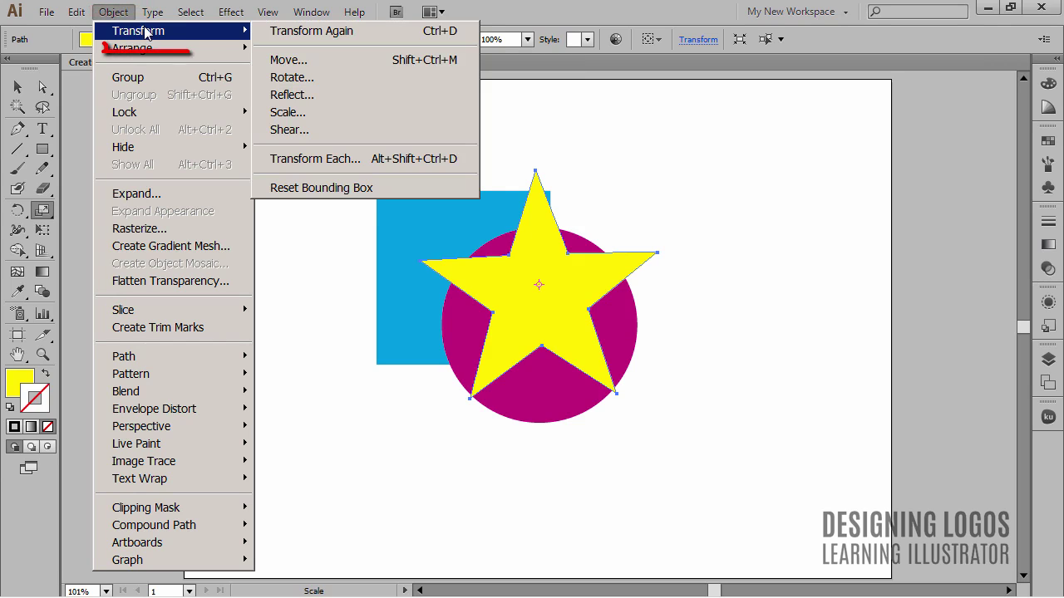
pyautogui.moveTo(152, 51)
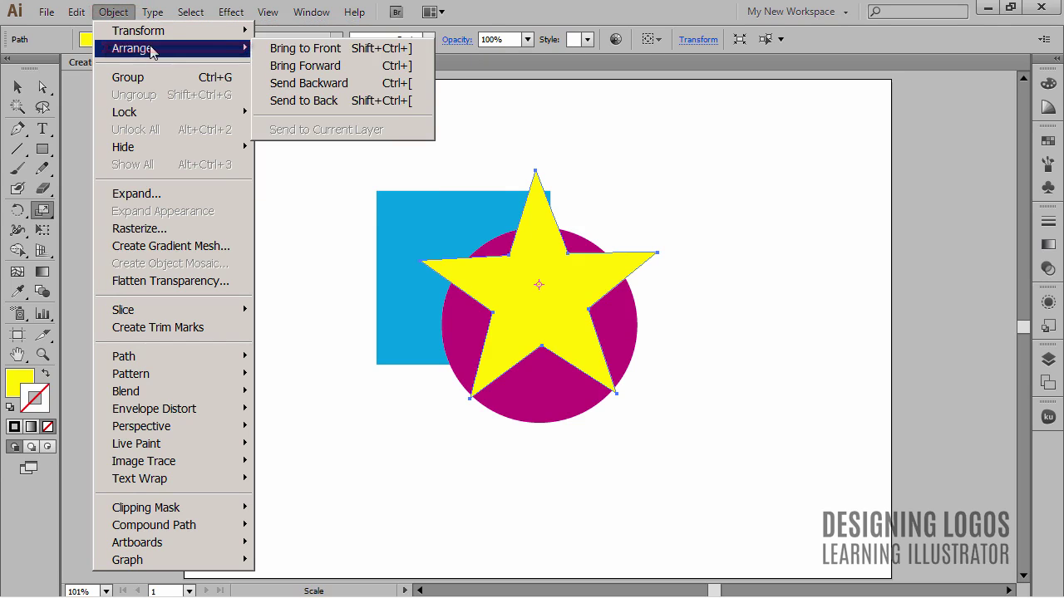
pyautogui.click(324, 100)
pyautogui.press('v')
pyautogui.click(685, 144)
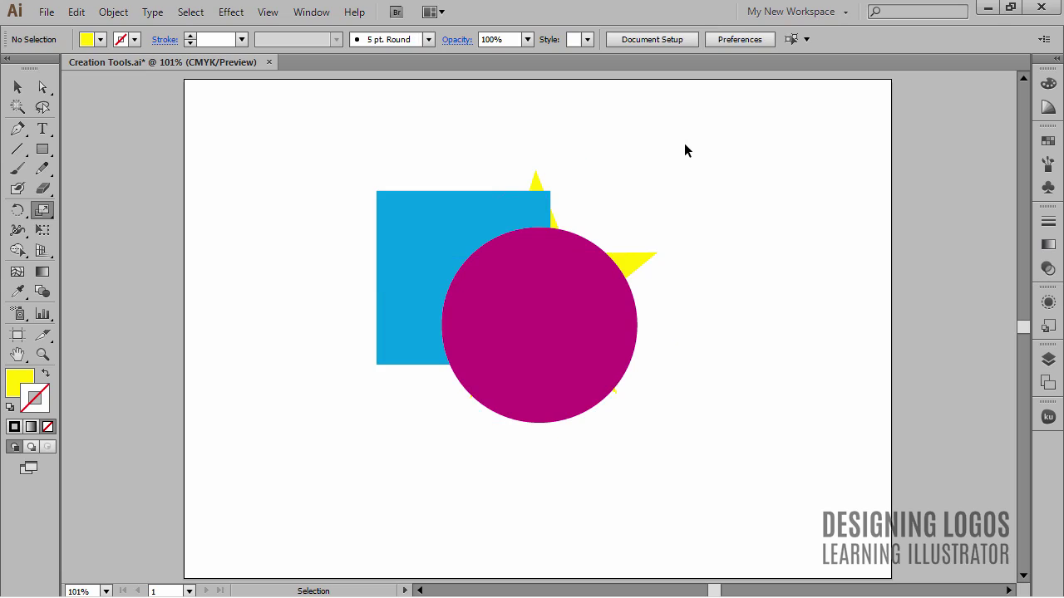
# Bring the yellow star to the front of all objects.
pyautogui.click(648, 256)
pyautogui.press('s')
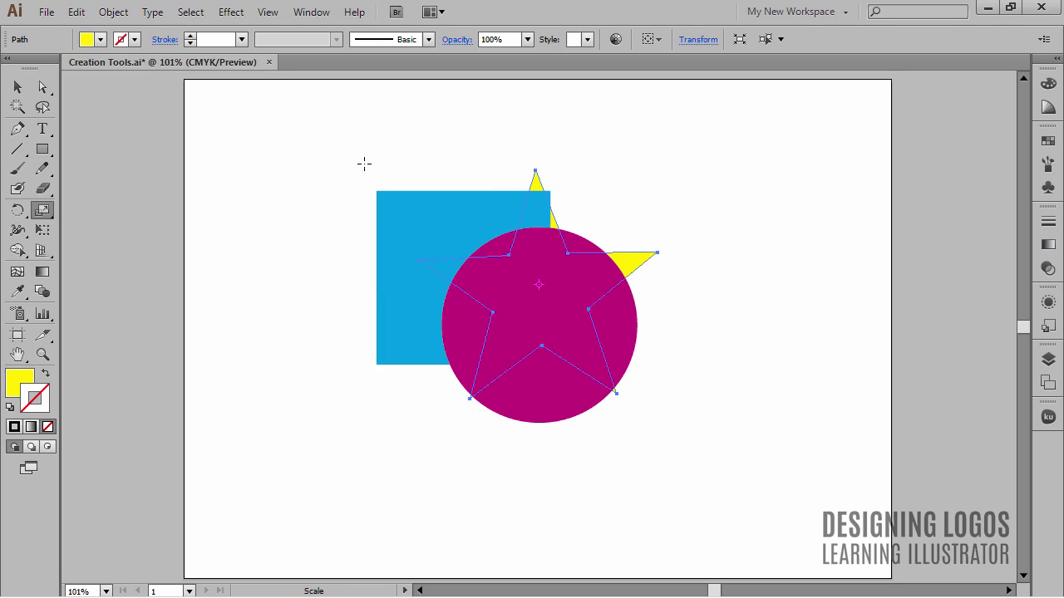
pyautogui.click(116, 13)
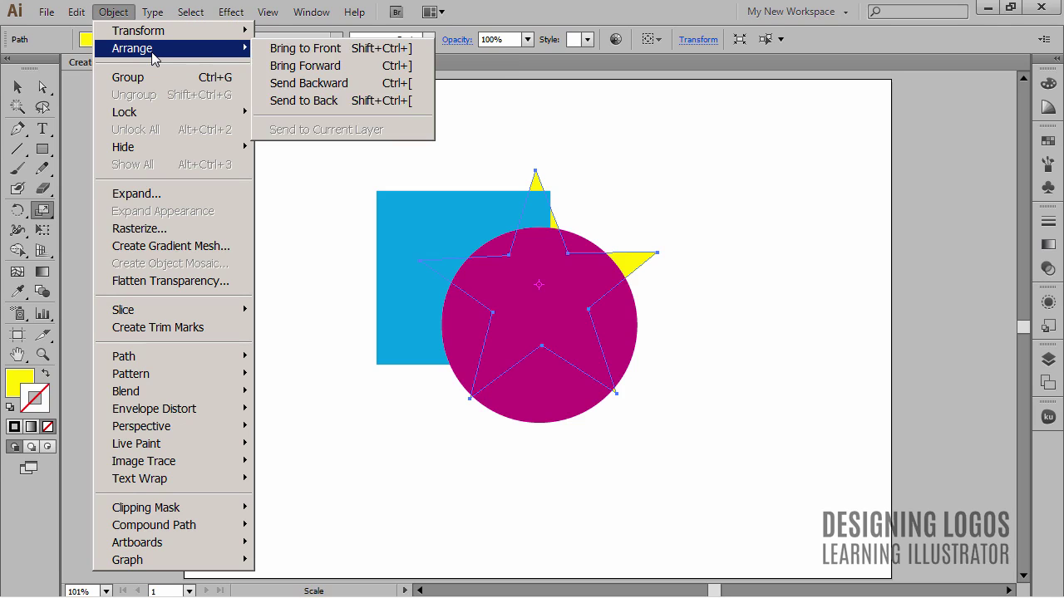
pyautogui.click(349, 52)
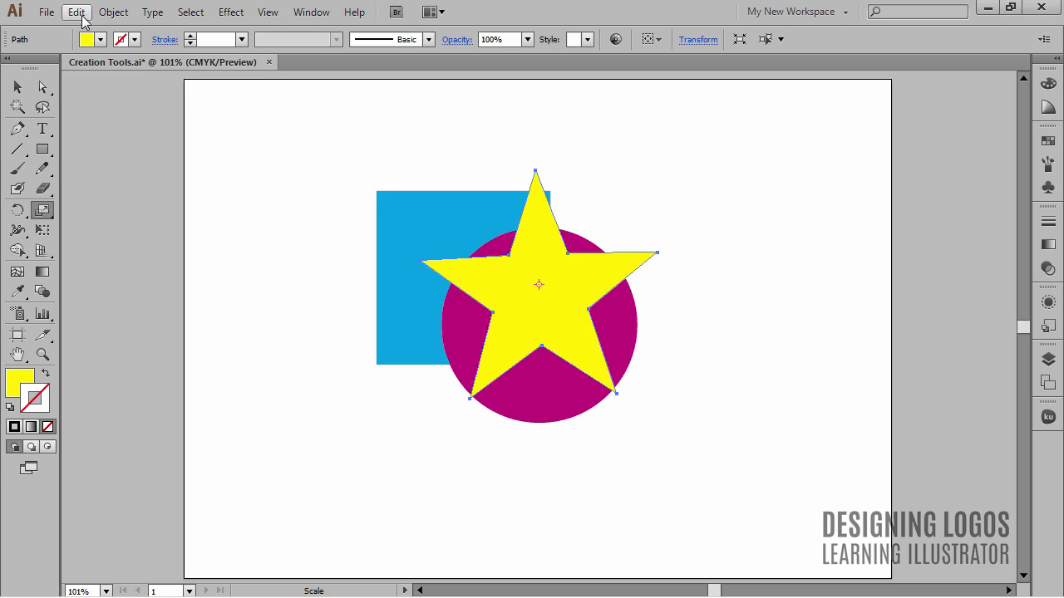
# Send the star one step backward behind the circle, then bring it forward again.
pyautogui.click(114, 12)
pyautogui.moveTo(152, 11)
pyautogui.moveTo(114, 12)
pyautogui.moveTo(199, 49)
pyautogui.click(324, 84)
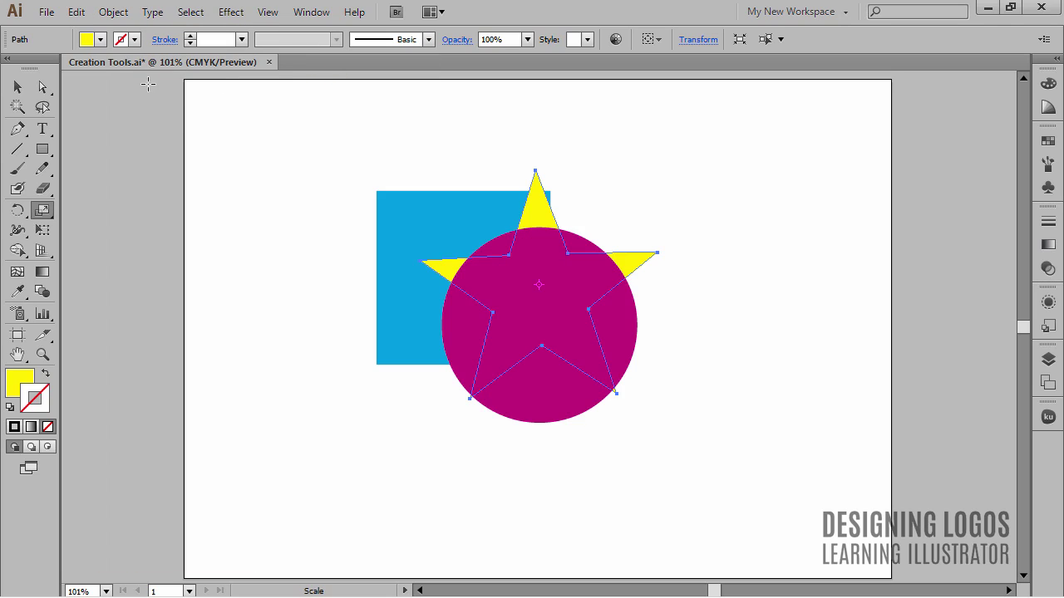
pyautogui.click(113, 11)
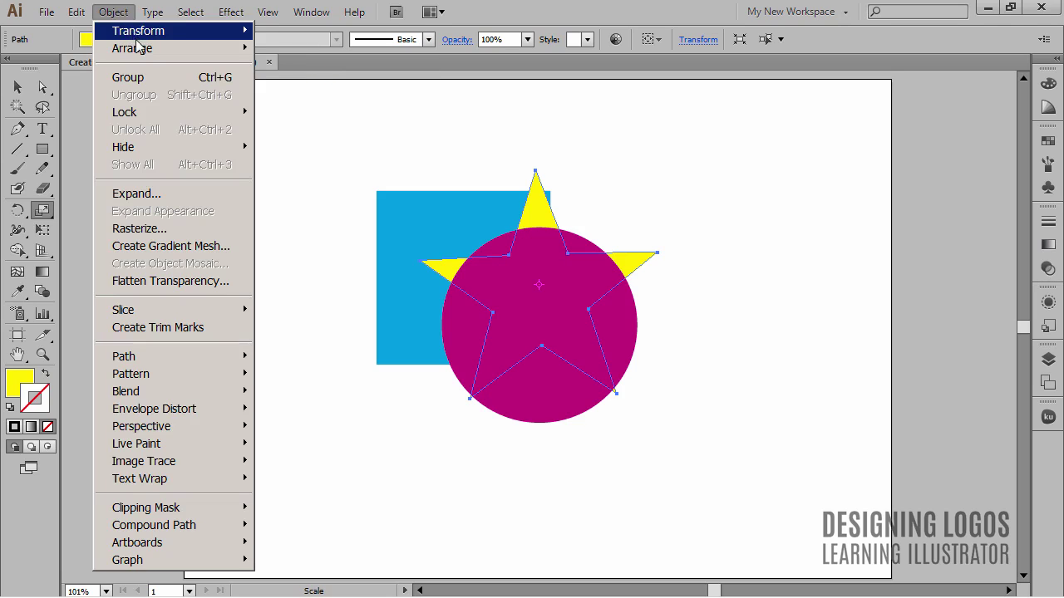
pyautogui.moveTo(138, 48)
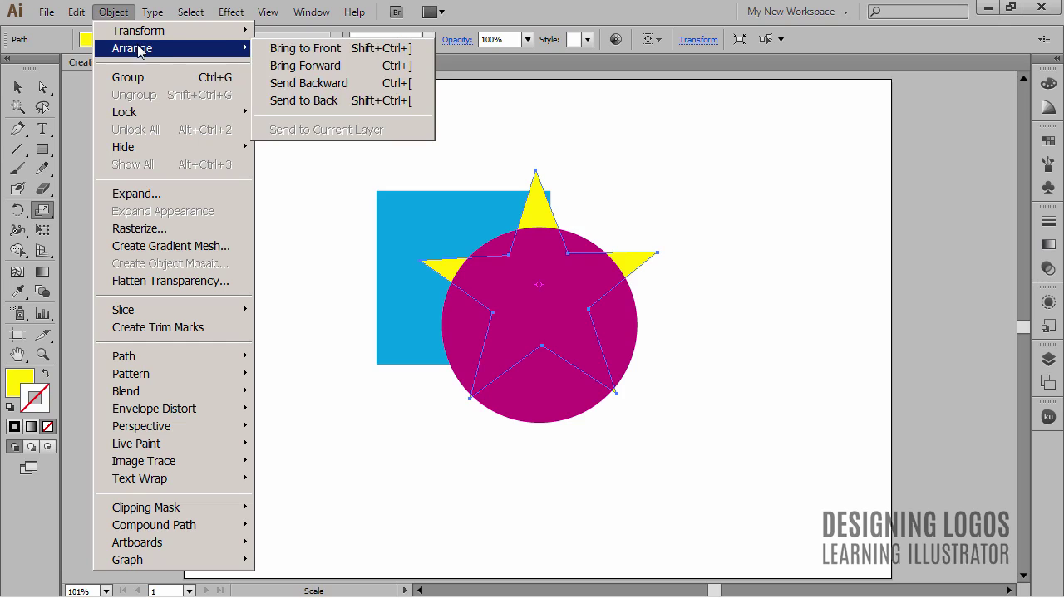
pyautogui.click(336, 65)
# Shift the star down and right over the circle's right side.
pyautogui.click(662, 222)
pyautogui.moveTo(559, 306); pyautogui.dragTo(622, 364)
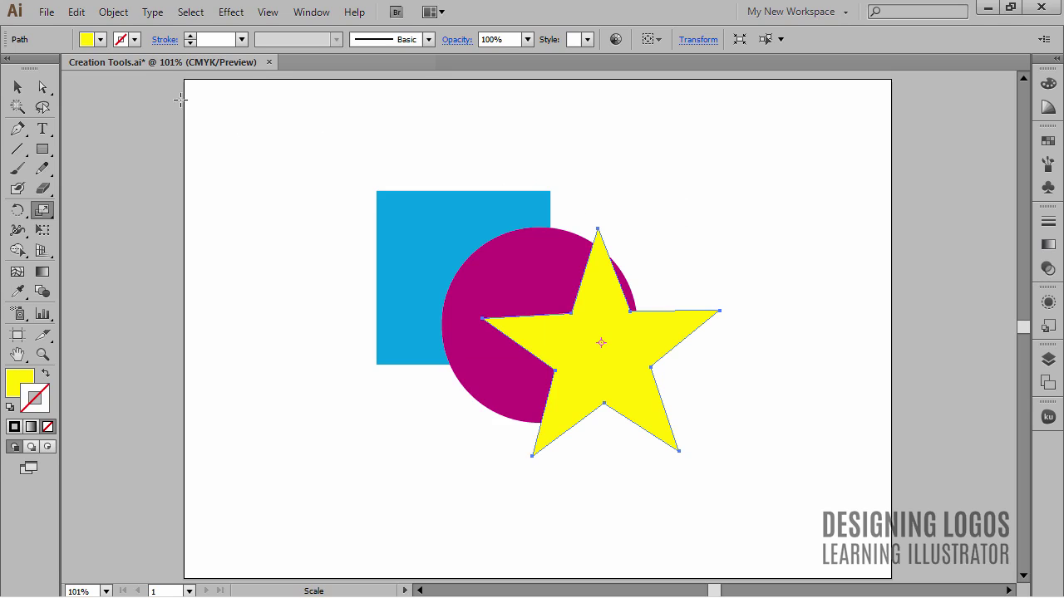
pyautogui.click(113, 11)
pyautogui.moveTo(169, 52)
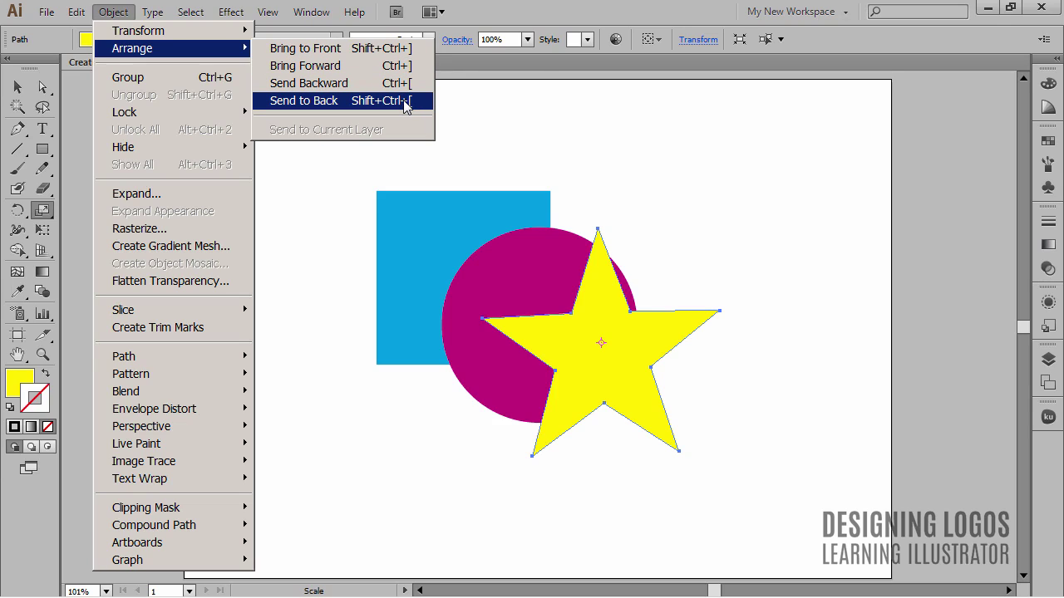
pyautogui.click(687, 216)
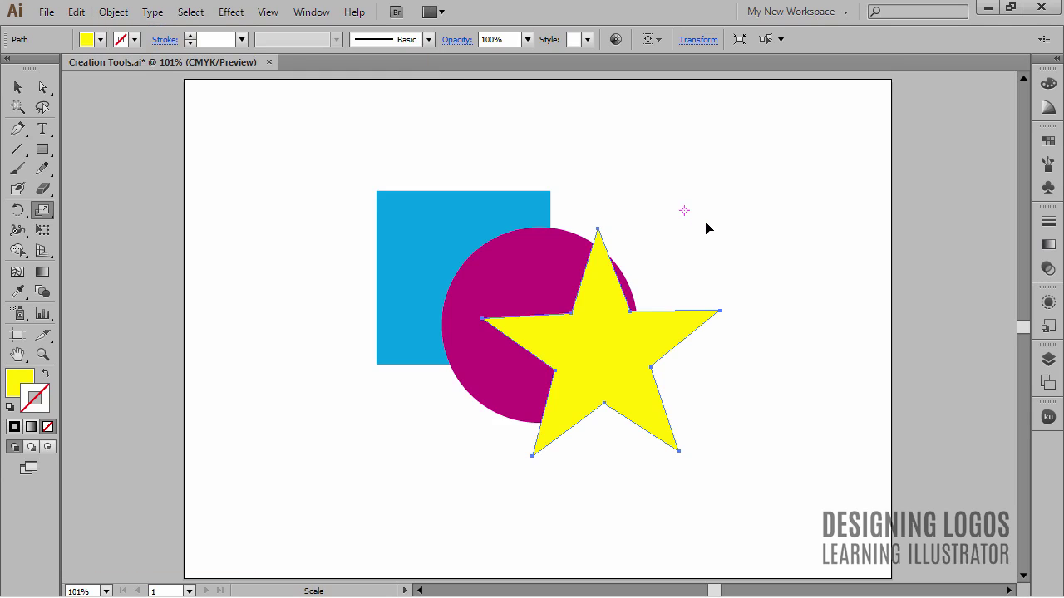
pyautogui.press('v')
pyautogui.click(698, 250)
pyautogui.click(679, 330)
pyautogui.press('s')
pyautogui.keyDown('ctrl'); pyautogui.click(682, 141); pyautogui.keyUp('ctrl')
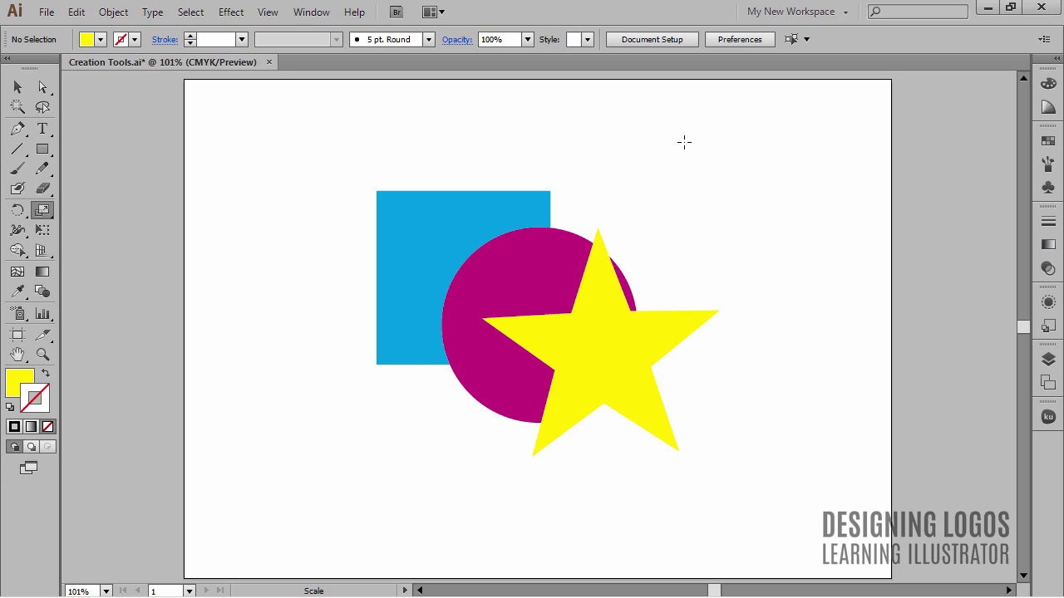
# Clear the artboard and draw a cyan-filled square at its top-left corner.
pyautogui.hotkey('ctrl', 'a')
pyautogui.press('Delete')
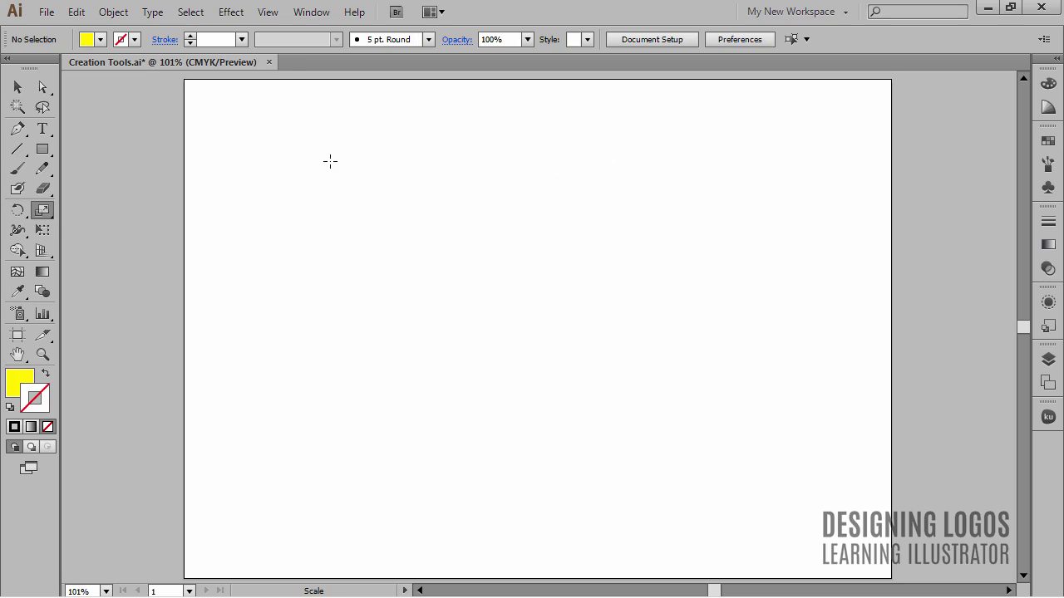
pyautogui.press('m')
pyautogui.moveTo(191, 90); pyautogui.dragTo(266, 165)
pyautogui.click(101, 39)
pyautogui.click(92, 68)
pyautogui.click(358, 150)
pyautogui.keyDown('ctrl'); pyautogui.click(358, 145); pyautogui.keyUp('ctrl')
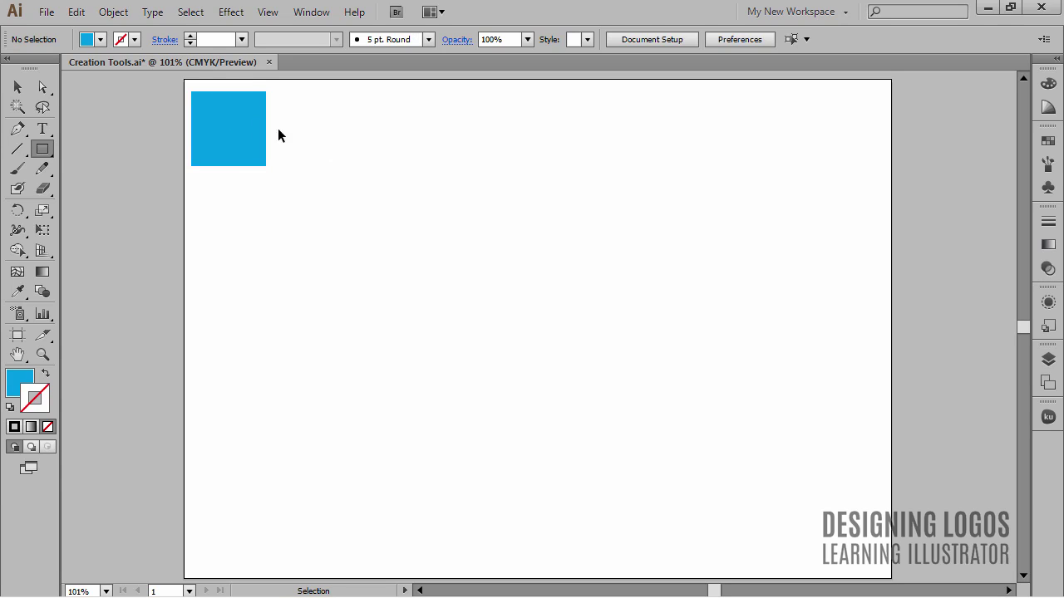
# Drag two copies of the square to the right, forming a row of three.
pyautogui.keyDown('ctrl'); pyautogui.click(221, 114); pyautogui.keyUp('ctrl')
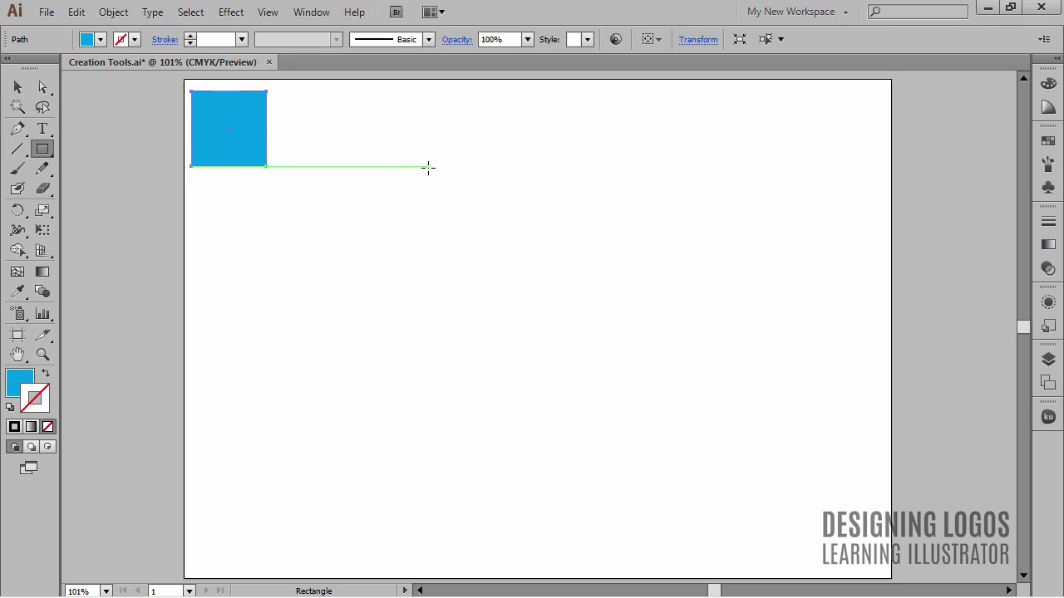
pyautogui.press('ctrl')
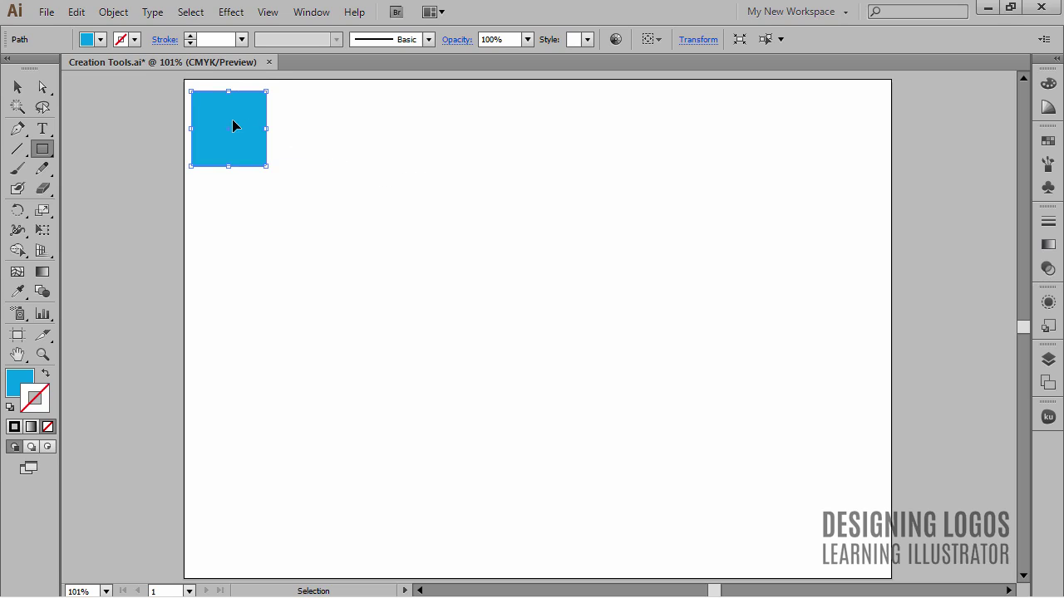
pyautogui.moveTo(233, 125); pyautogui.dragTo(324, 122)
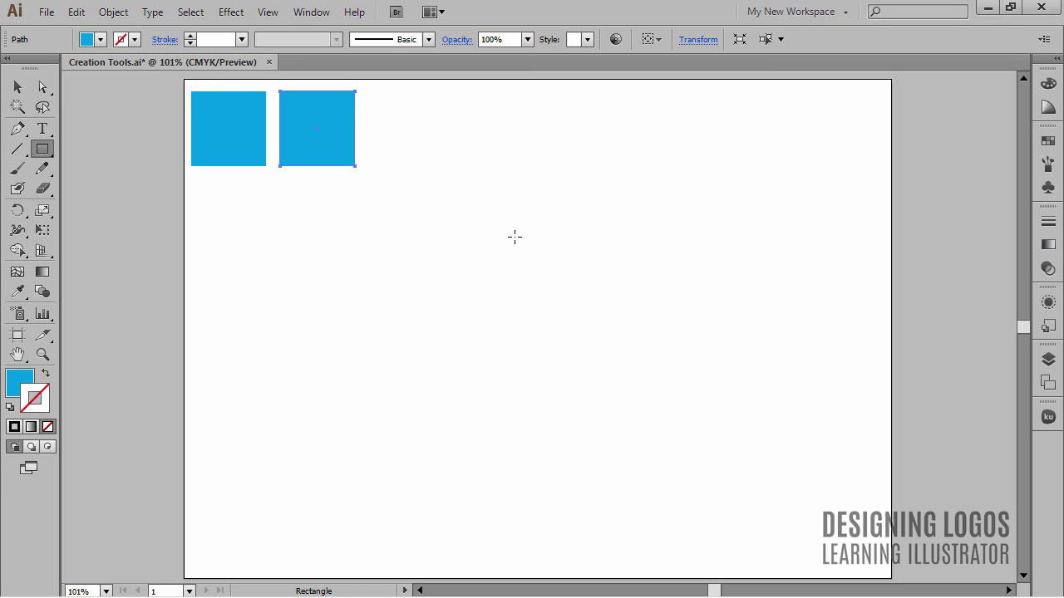
pyautogui.moveTo(316, 116); pyautogui.dragTo(401, 120)
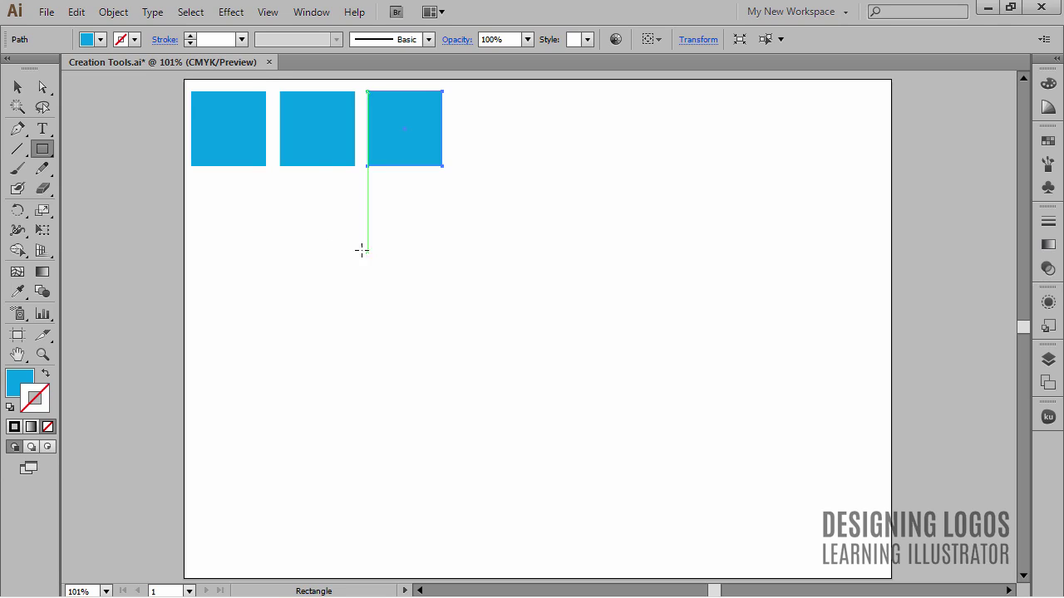
# Repeat the copy with Transform Again and Ctrl+D to add more evenly spaced squares, then deselect.
pyautogui.click(129, 13)
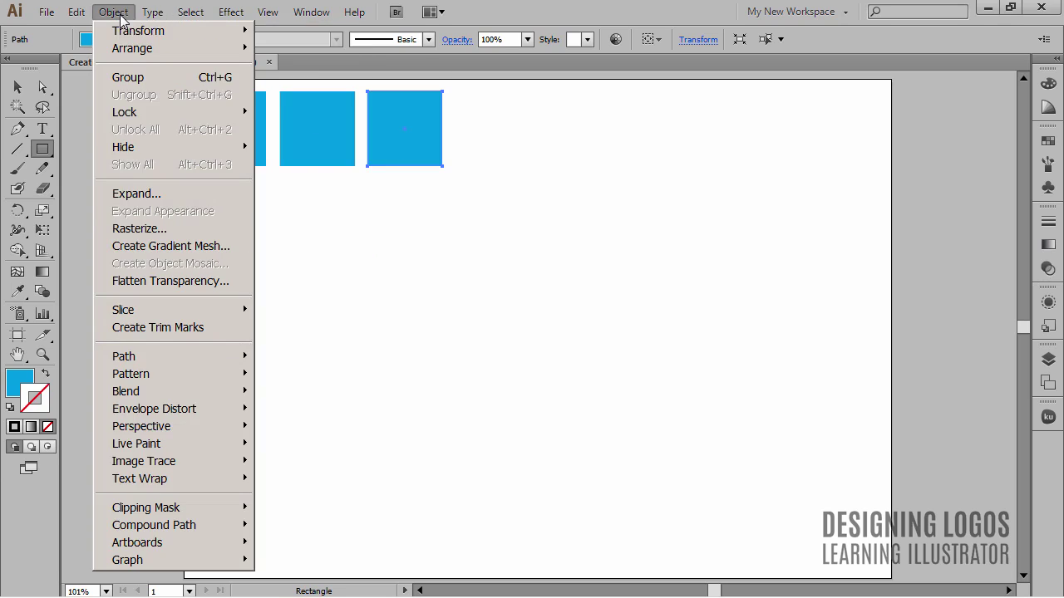
pyautogui.moveTo(127, 33)
pyautogui.click(300, 30)
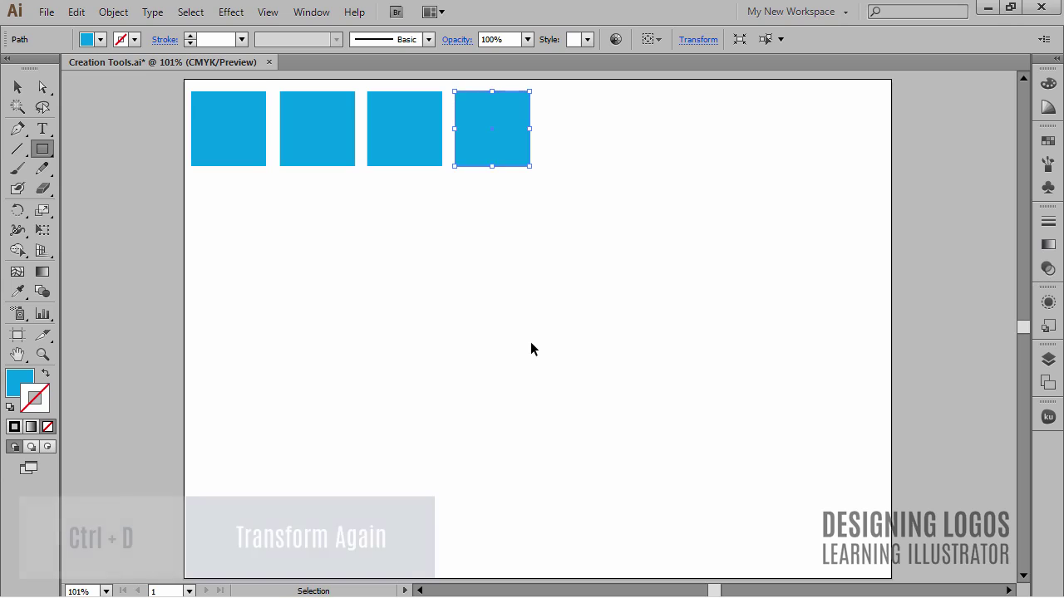
pyautogui.hotkey('ctrl', 'd')
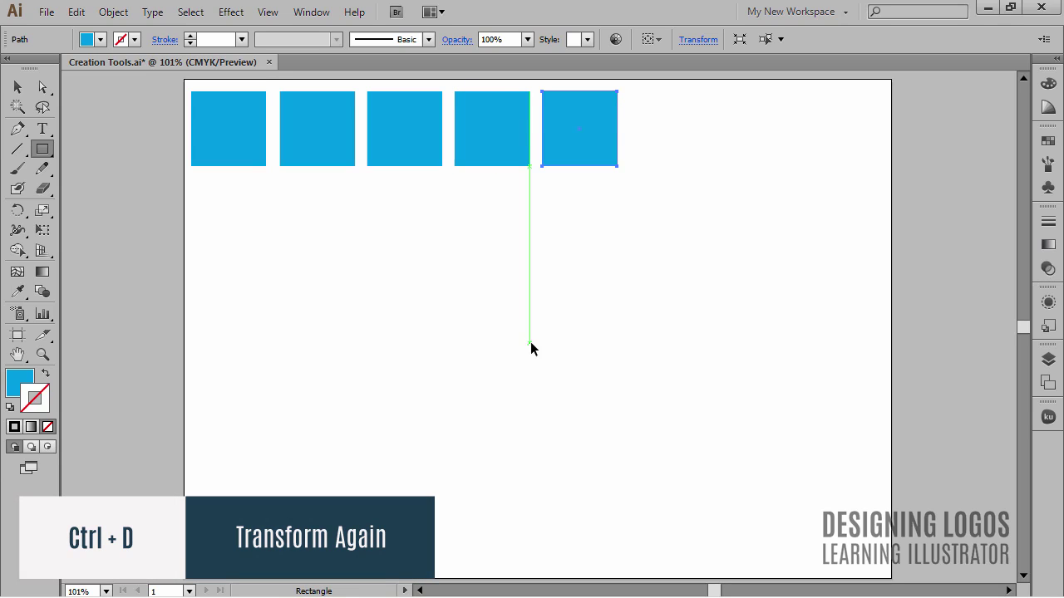
pyautogui.hotkey('ctrl', 'd')
pyautogui.hotkey('ctrl', 'd')
pyautogui.hotkey('ctrl', 'd')
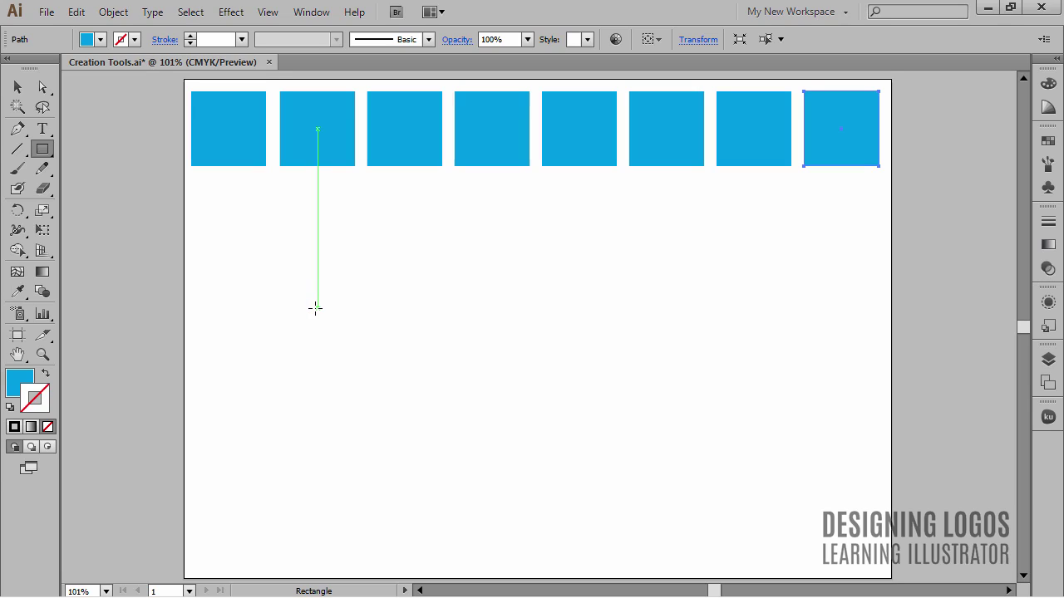
pyautogui.press('ctrl')
pyautogui.keyDown('ctrl'); pyautogui.click(354, 276); pyautogui.keyUp('ctrl')
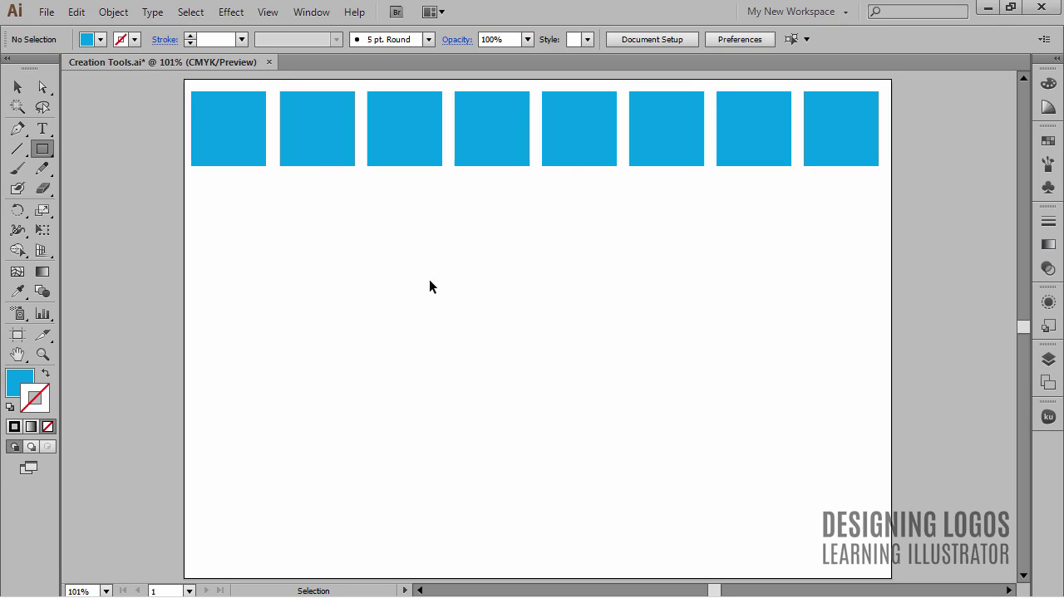